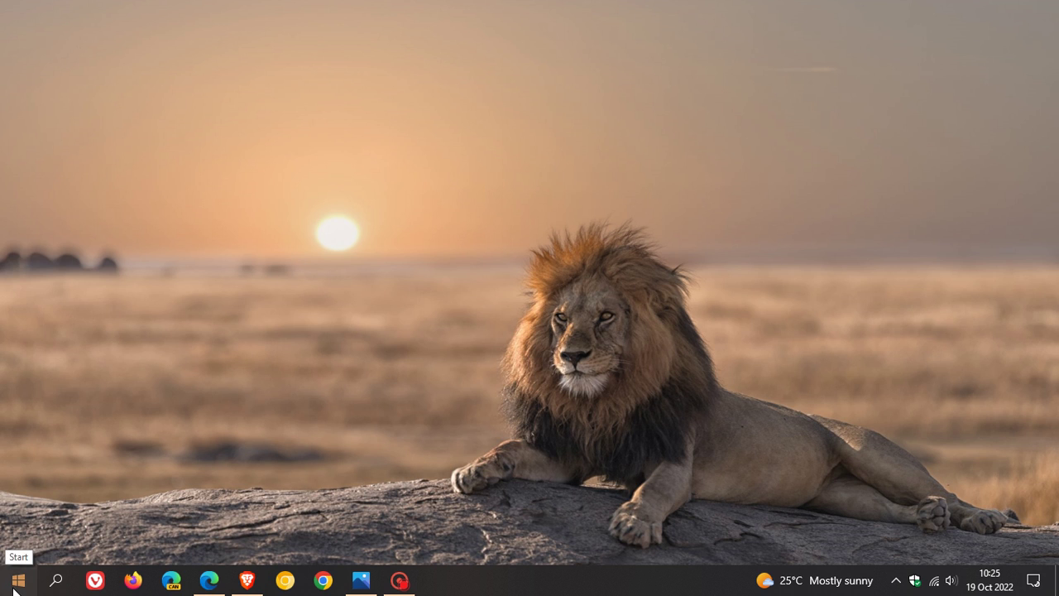
Run winver to check the Windows version in About Windows, then close it
click(19, 580)
click(760, 313)
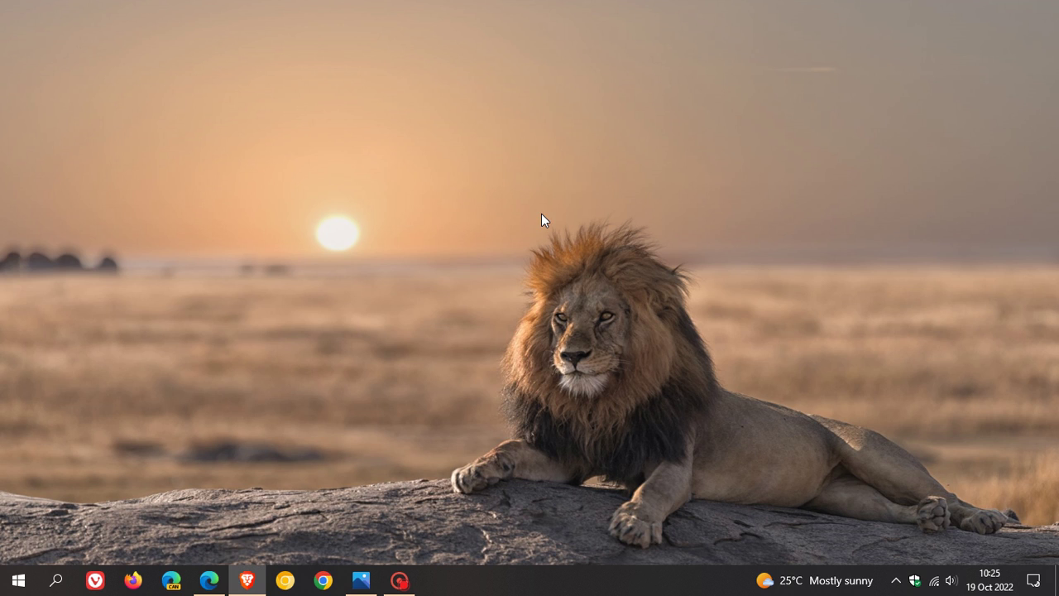
click(61, 585)
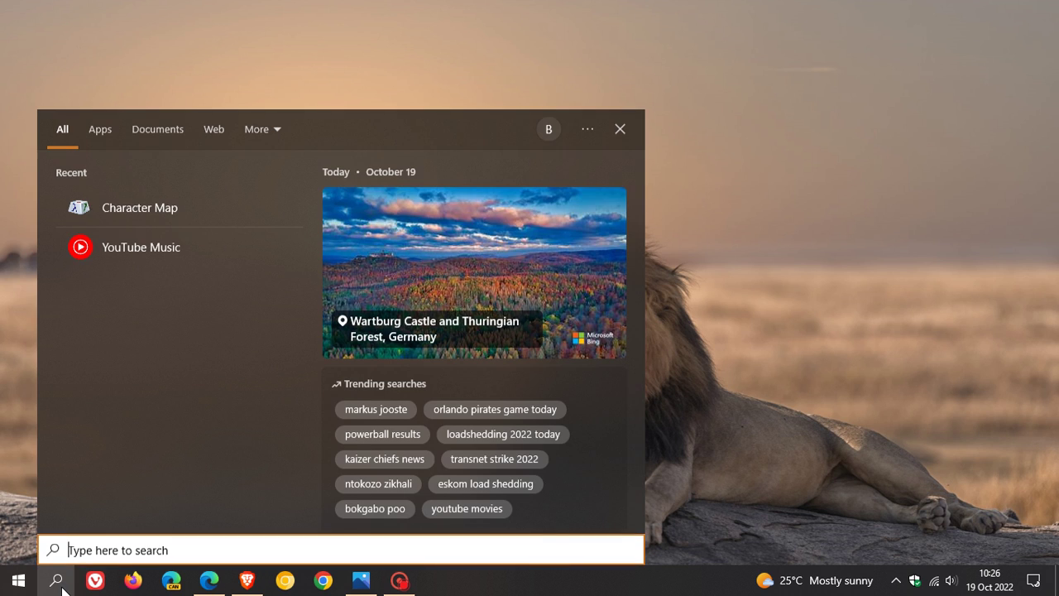
text(wi)
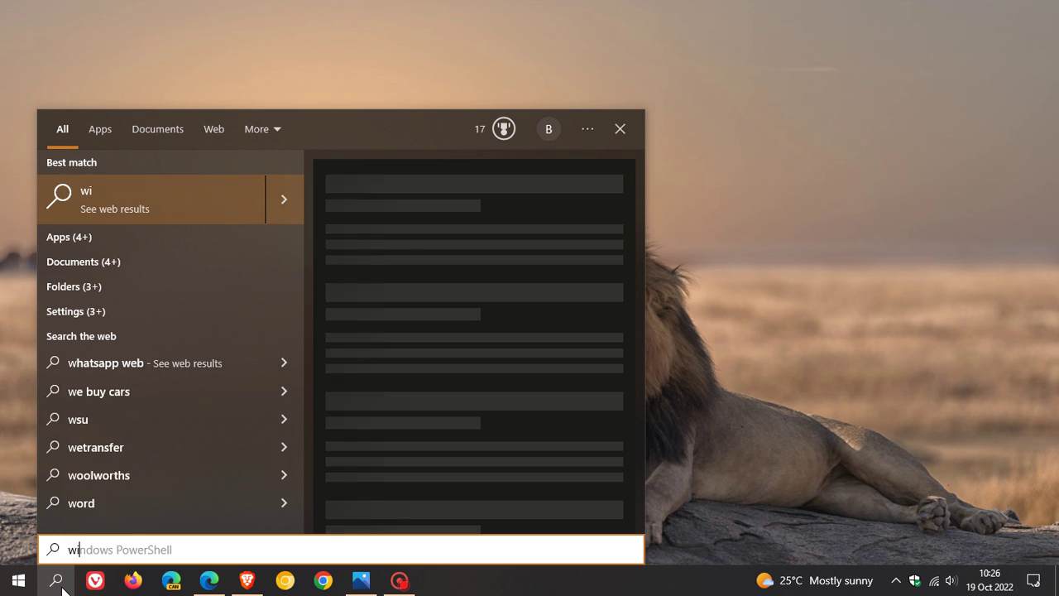
text(nver)
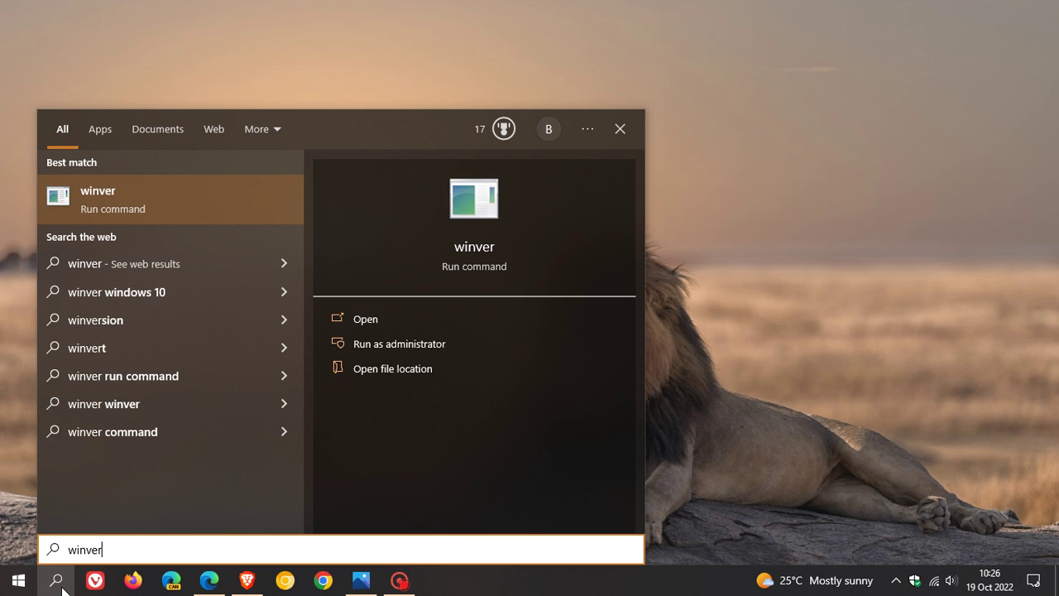
key(Return)
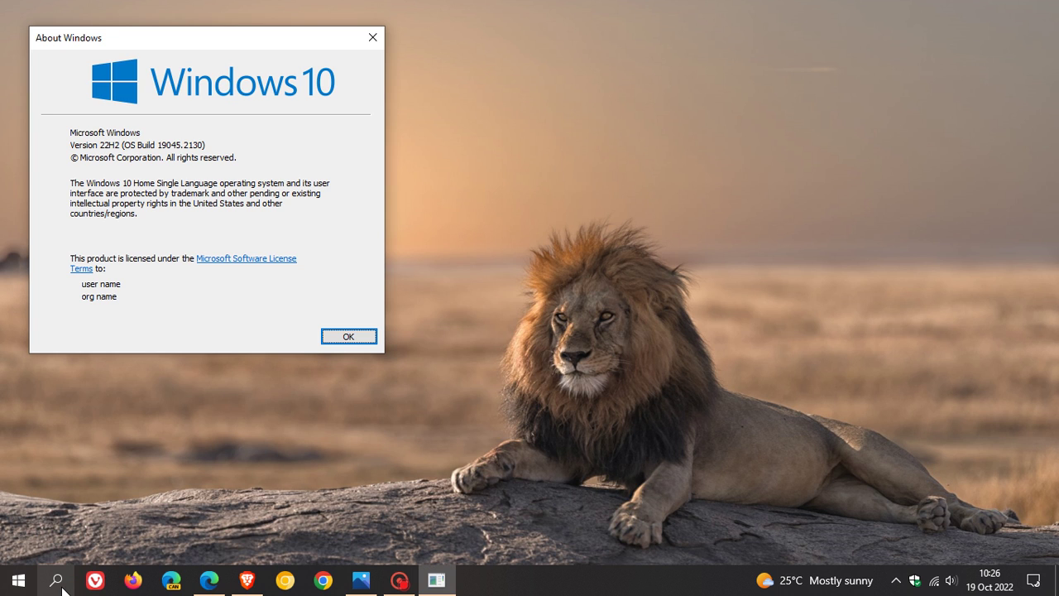
drag(246, 40, 539, 128)
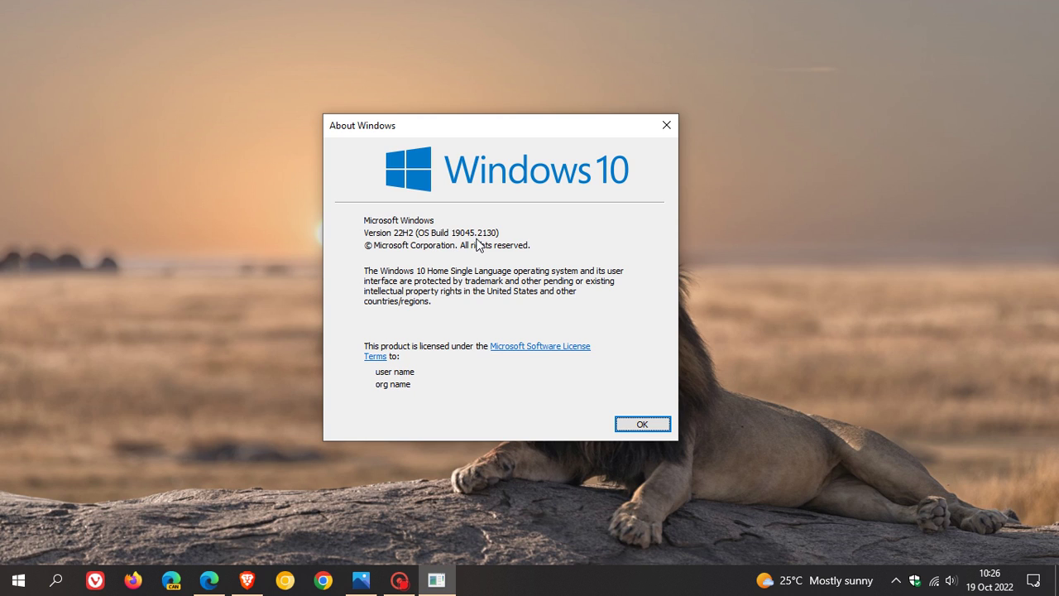
click(639, 430)
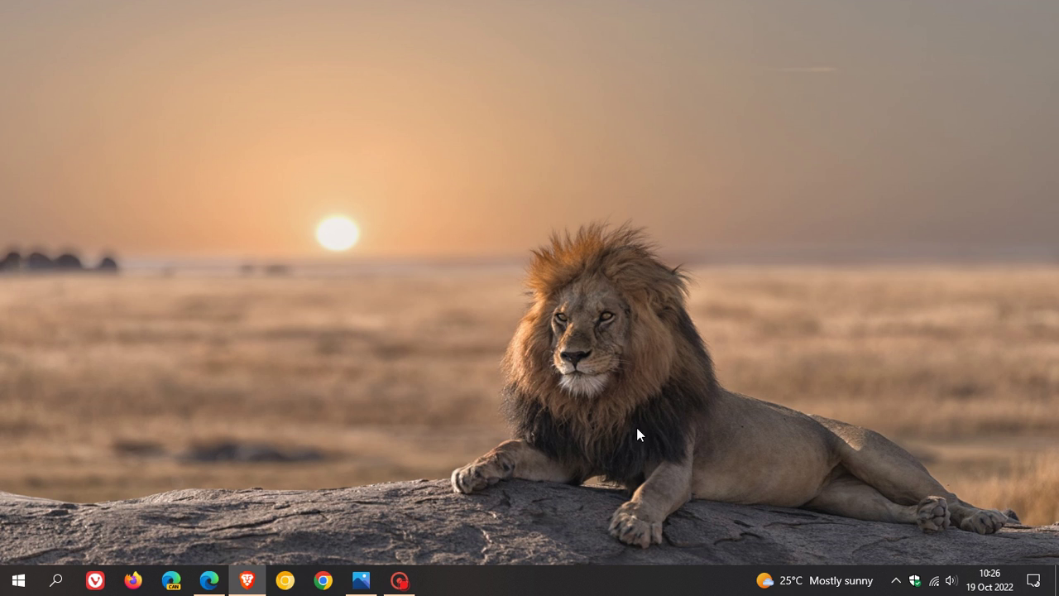
Launch Settings from the Start menu and go to Update & Security
click(18, 580)
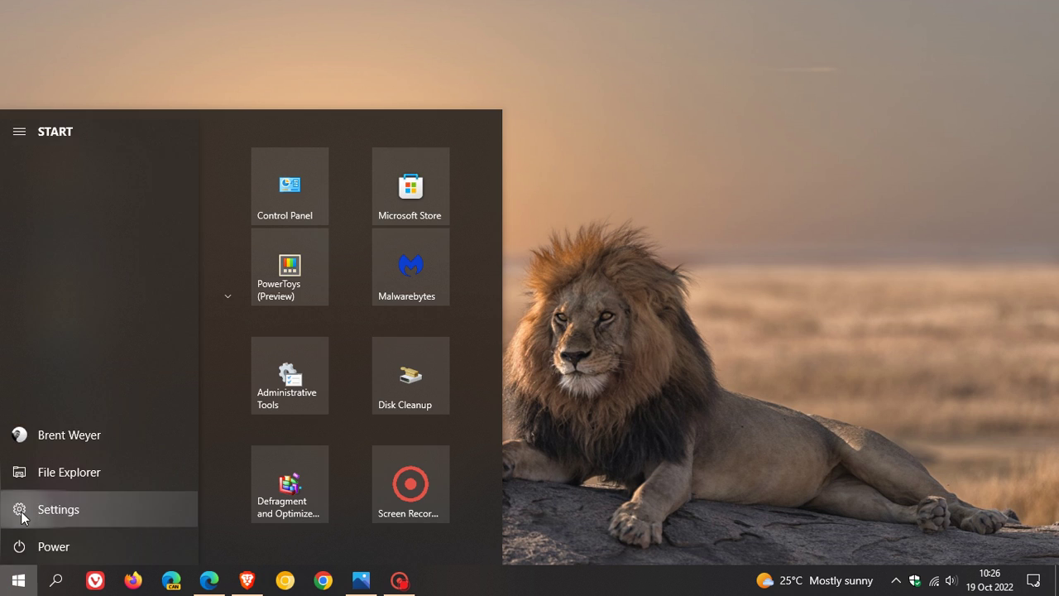
click(23, 514)
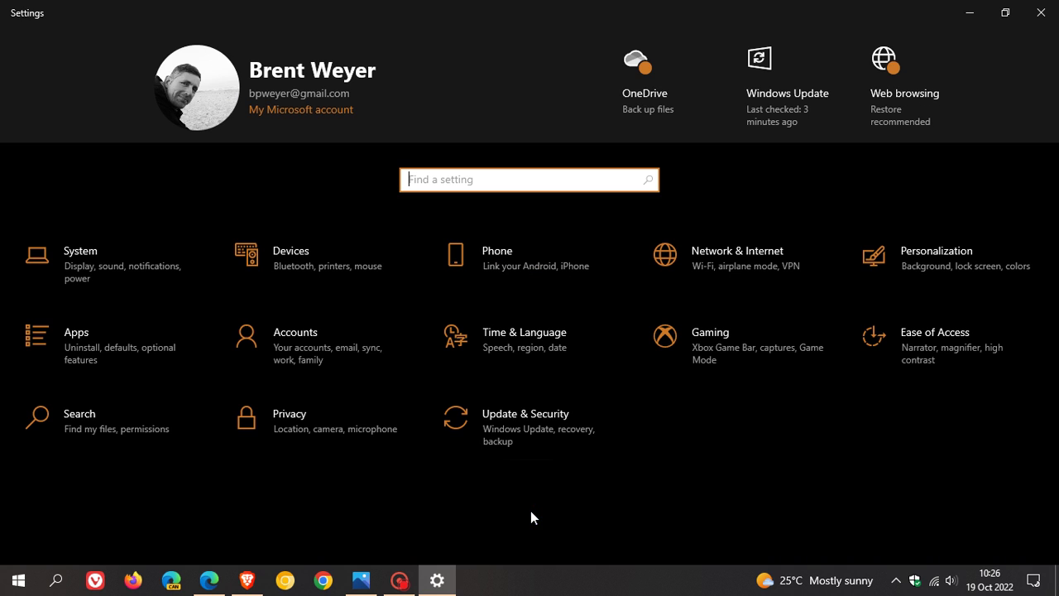
click(530, 420)
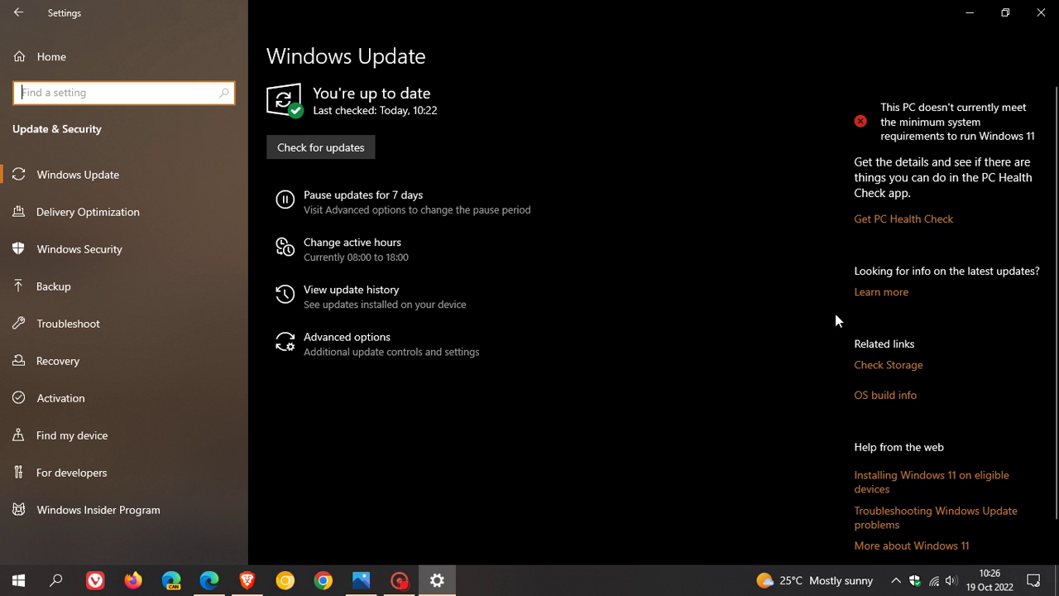
Check for updates and wait until Windows Update reports up to date, last checked 10:26
click(372, 148)
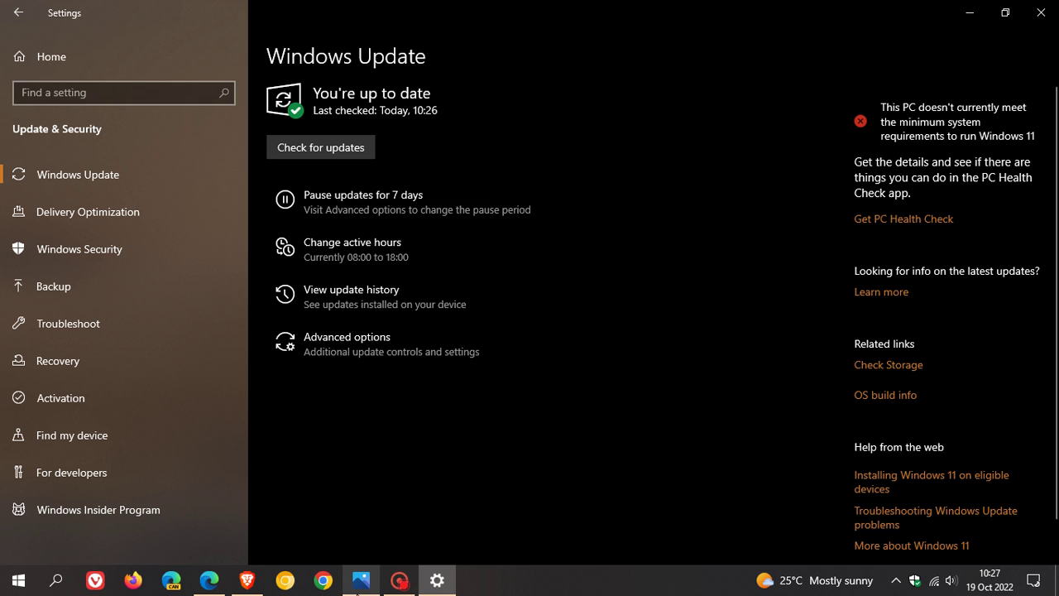
click(358, 586)
click(795, 19)
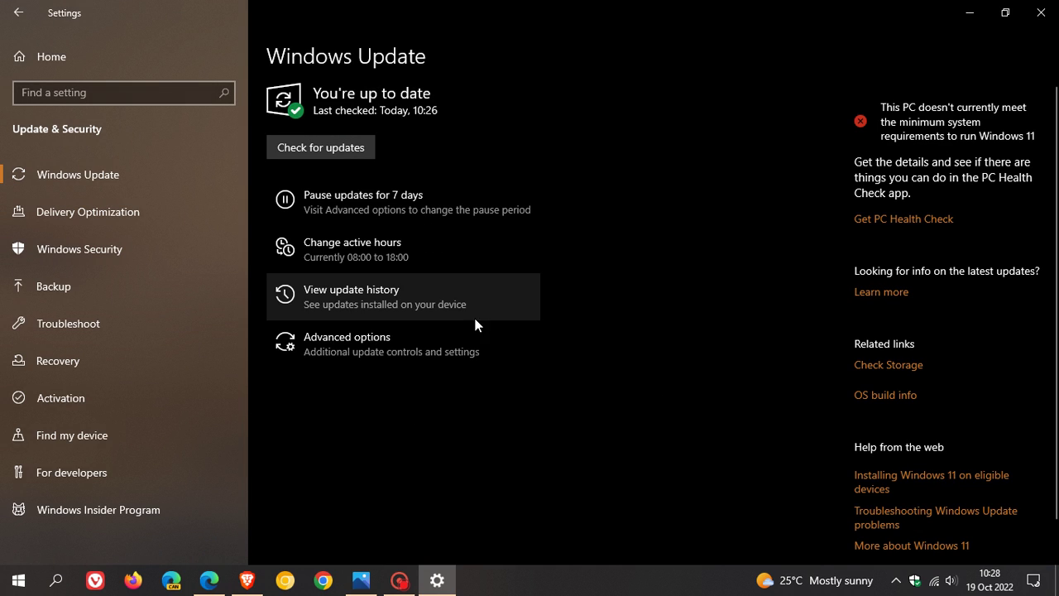
click(445, 306)
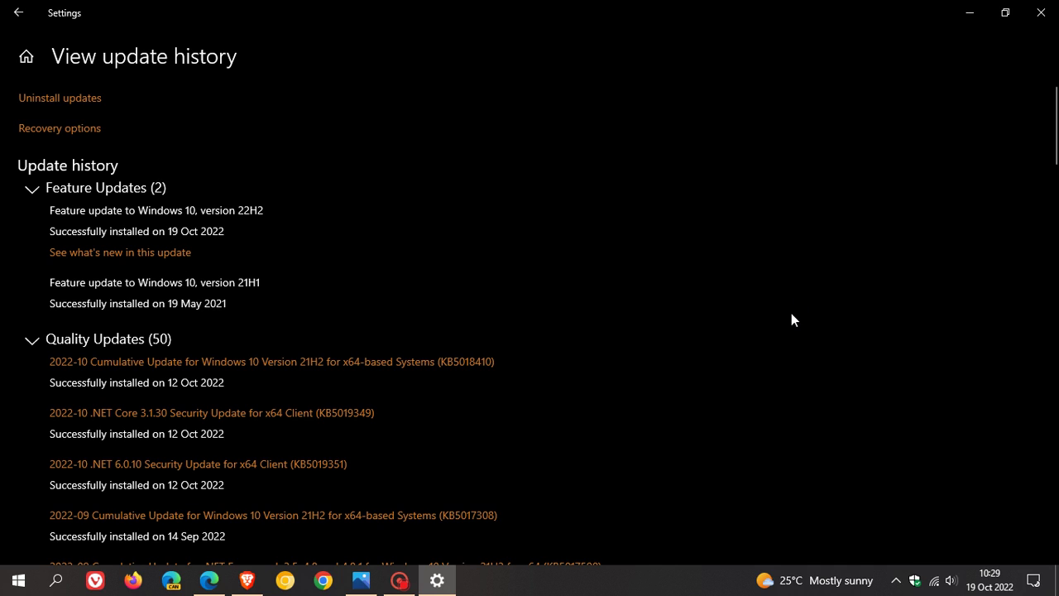
Minimize the Settings window showing the update history to reveal the desktop
click(972, 15)
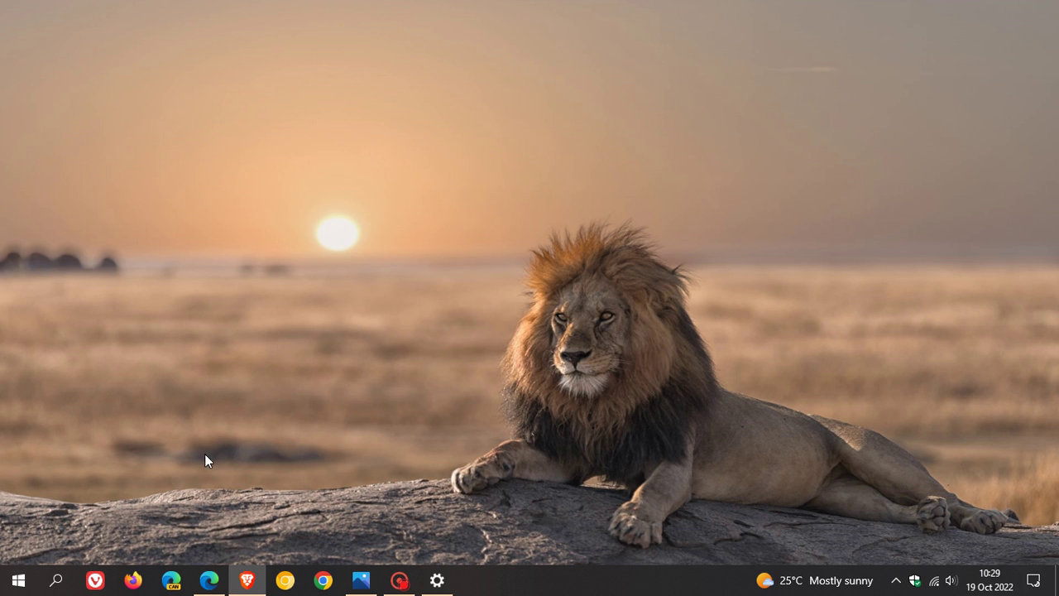
Restore Edge and review the Download Windows 10 page's Version 22H2 update offering
click(208, 579)
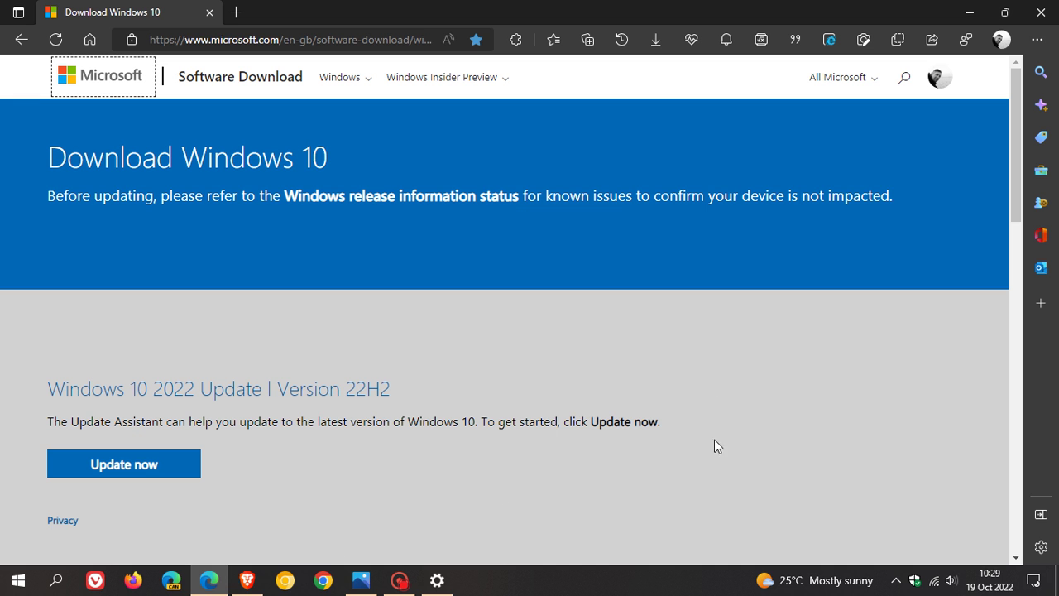
scroll(760, 385, down, 1)
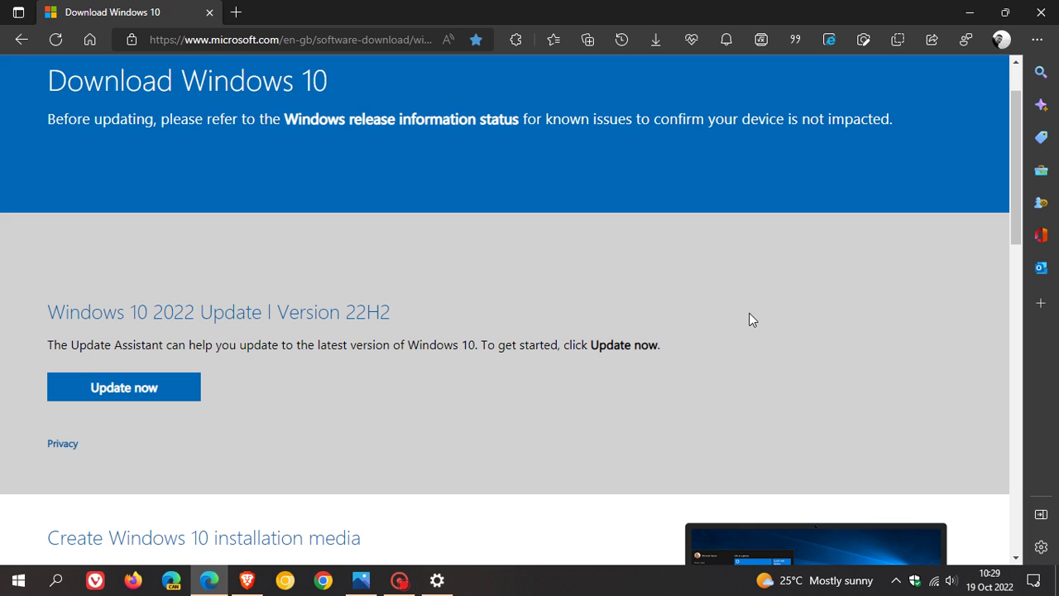
scroll(750, 312, down, 2)
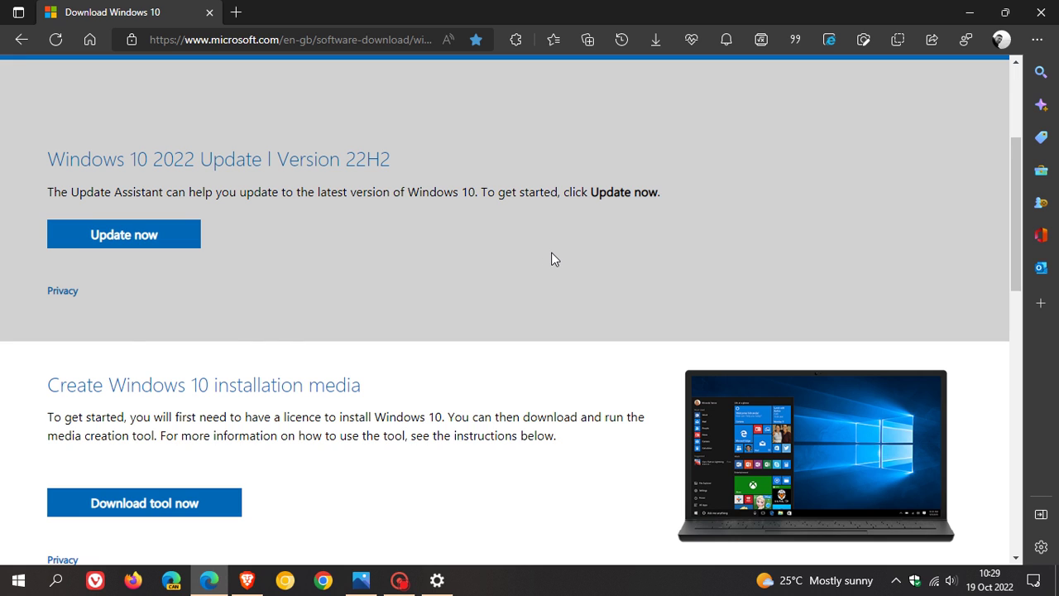
scroll(554, 259, down, 1)
scroll(554, 259, down, 1)
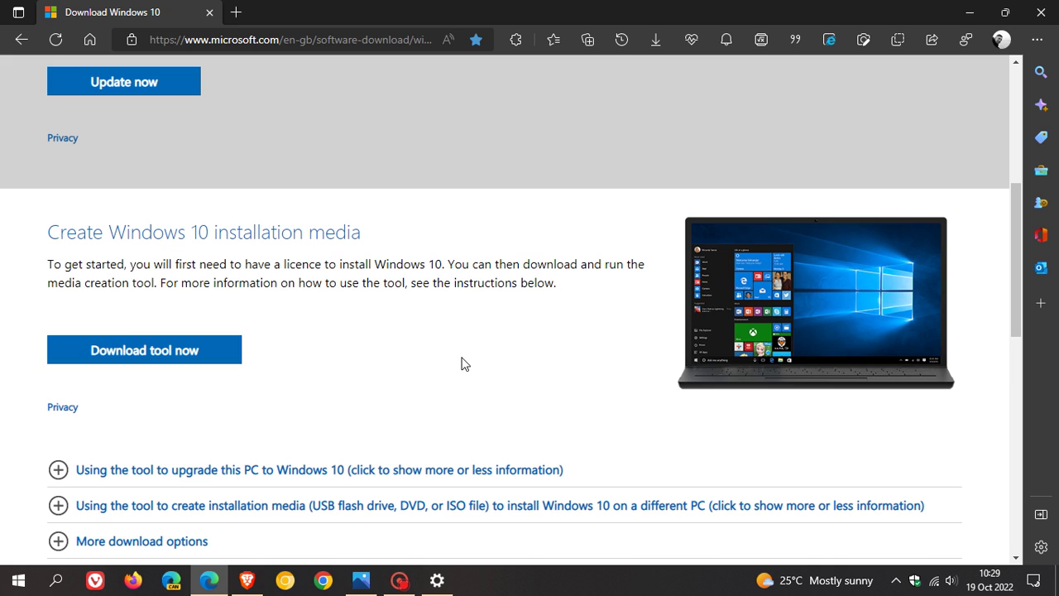
scroll(518, 377, up, 2)
scroll(518, 378, up, 3)
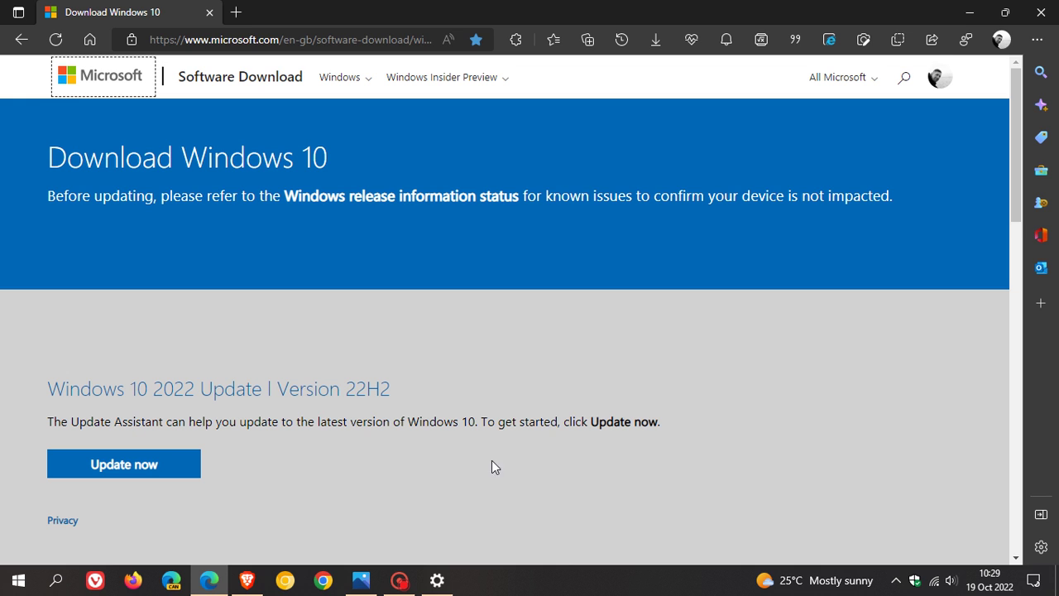
Return Settings to Windows Update, minimise it, and scroll to the installation media section
click(437, 579)
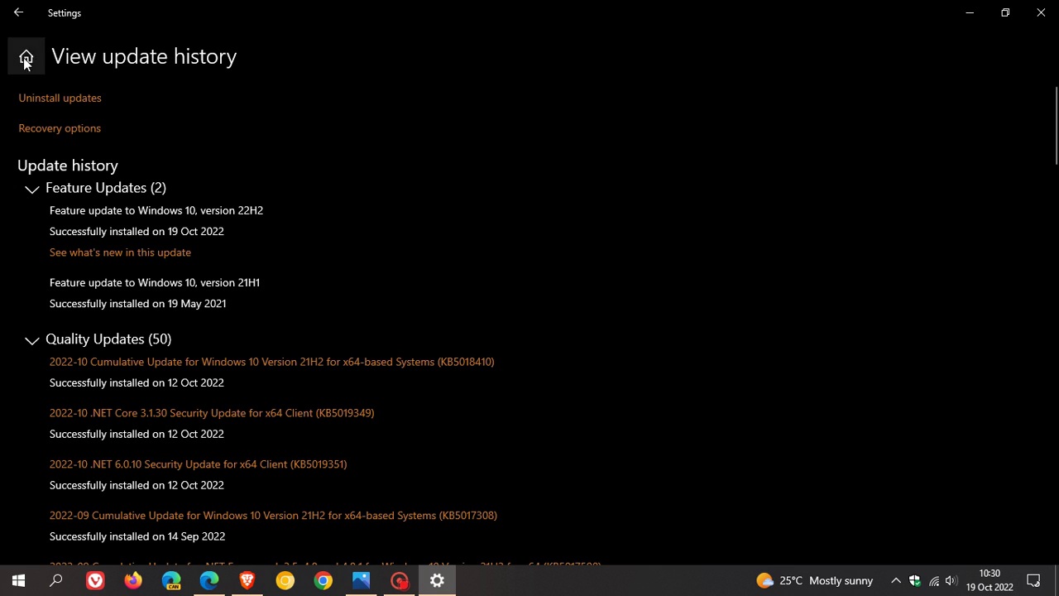
click(18, 12)
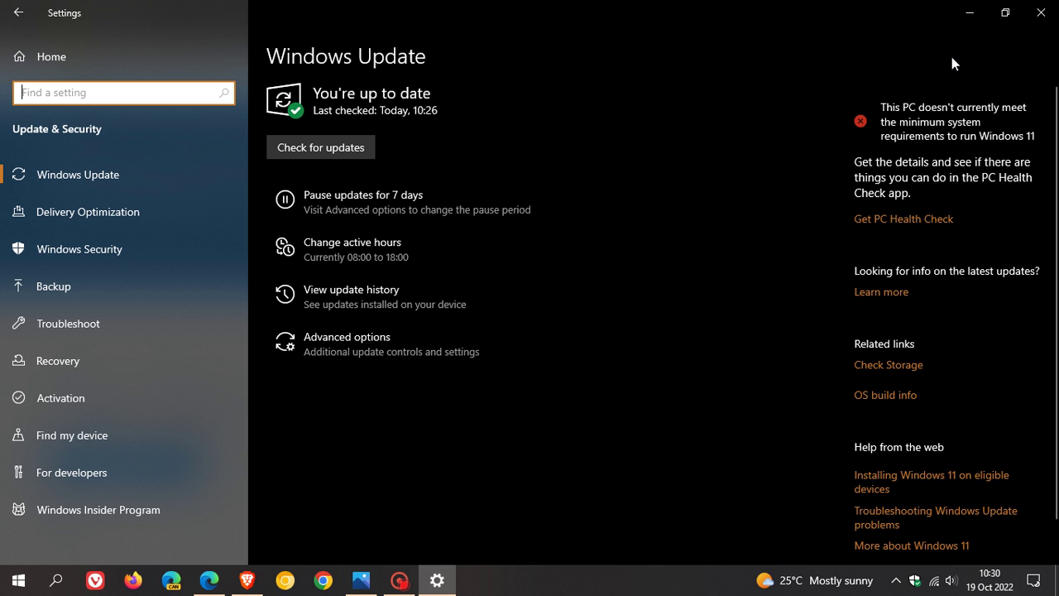
click(969, 14)
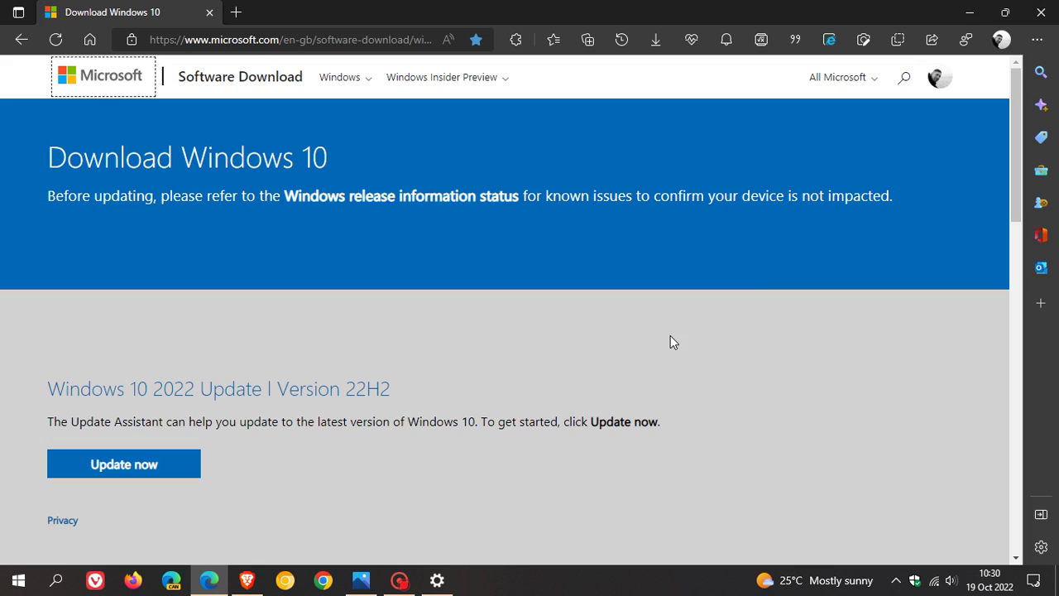
scroll(674, 328, down, 2)
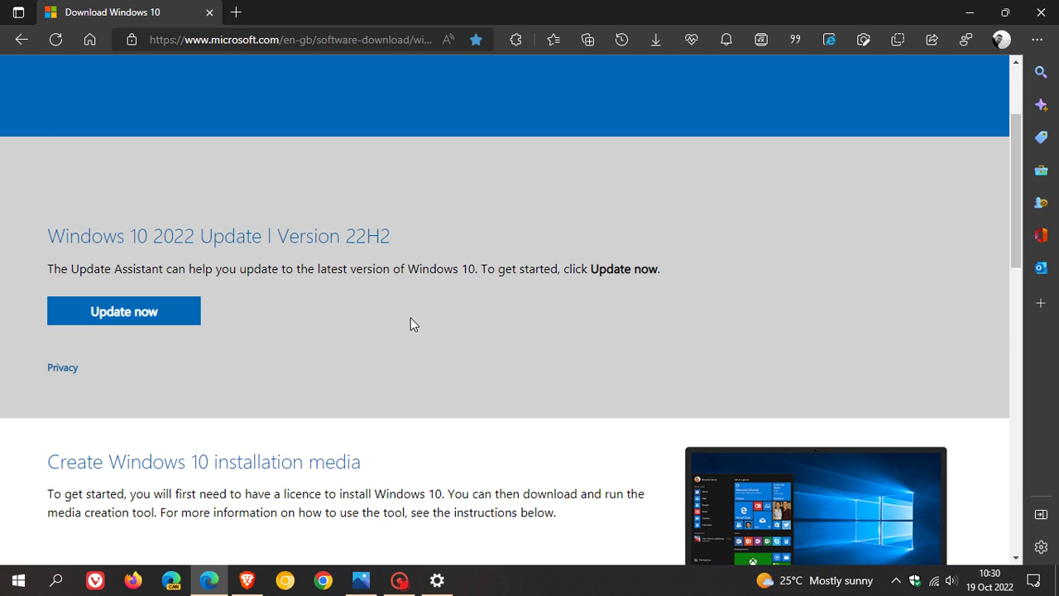
click(969, 13)
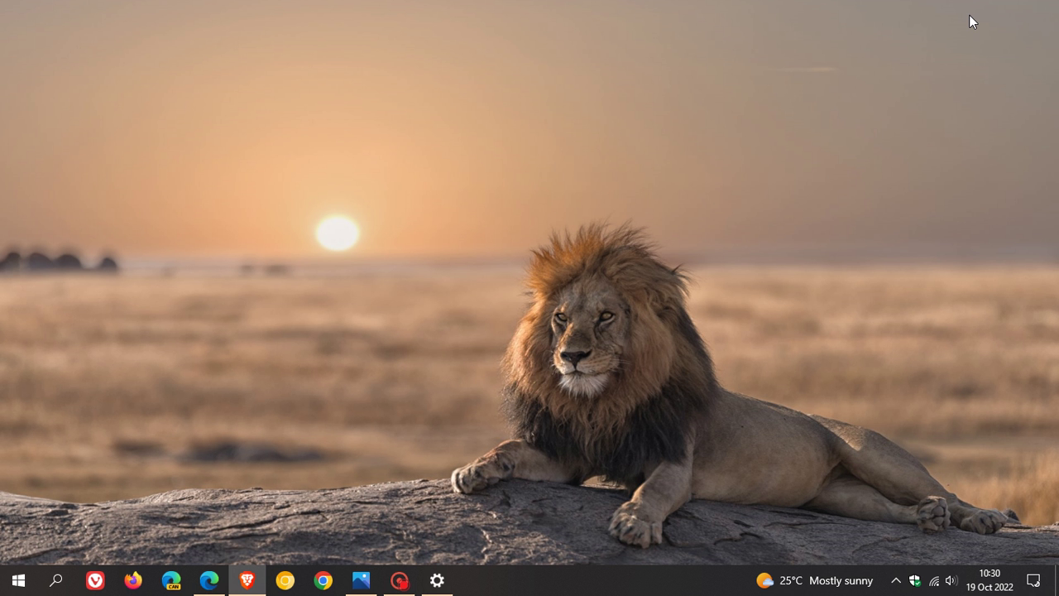